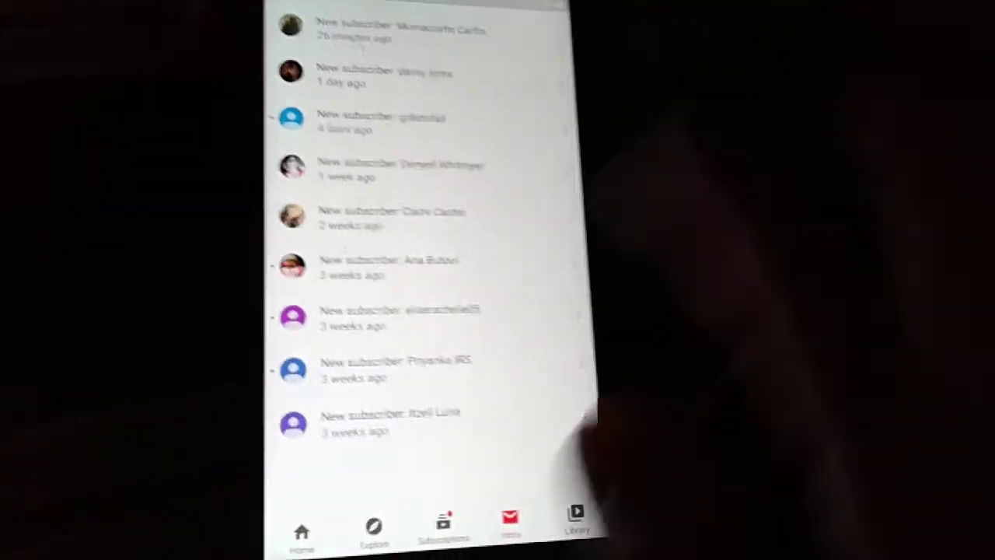
Pull down the Inbox subscriber notifications list to refresh it from the top.
{"action": "left_click_drag", "start_coordinate": [482, 233], "coordinate": [513, 373]}
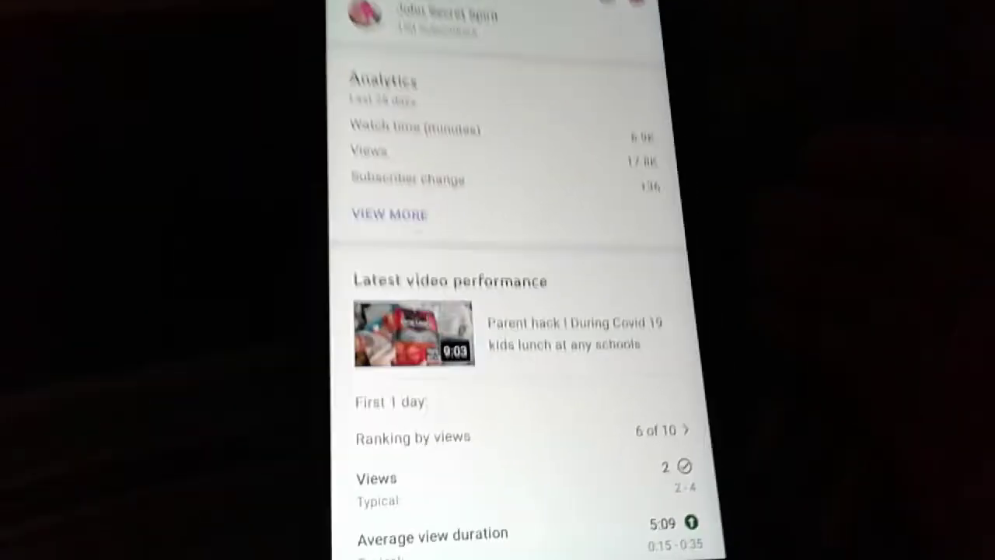
{"action": "scroll", "coordinate": [544, 350], "scroll_direction": "down", "scroll_amount": 3}
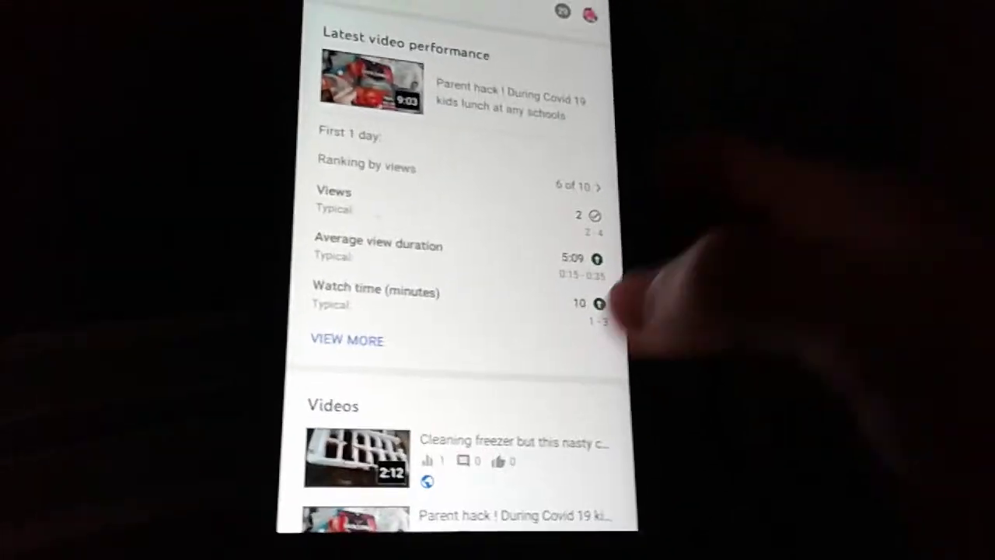
{"action": "scroll", "coordinate": [467, 311], "scroll_direction": "down", "scroll_amount": 4}
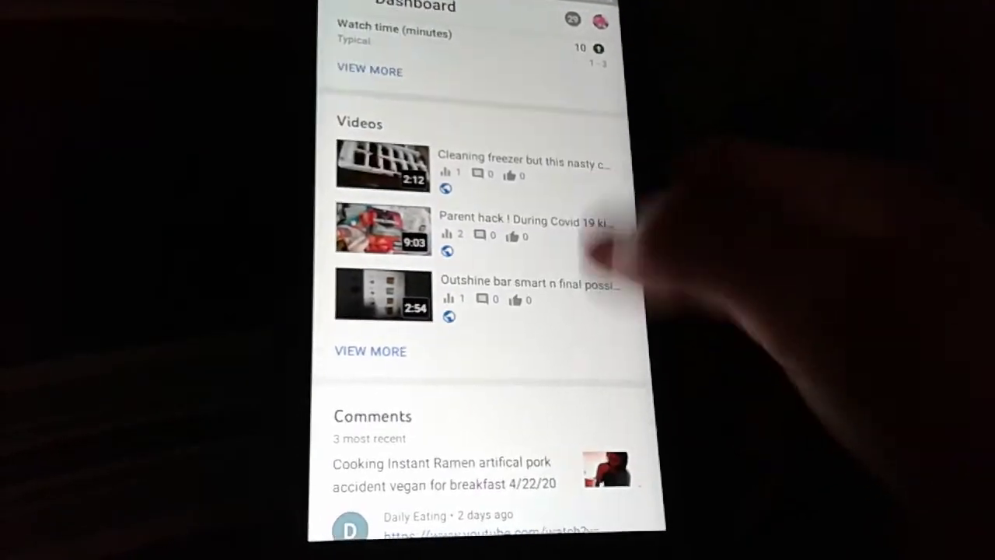
{"action": "scroll", "coordinate": [467, 272], "scroll_direction": "up", "scroll_amount": 5}
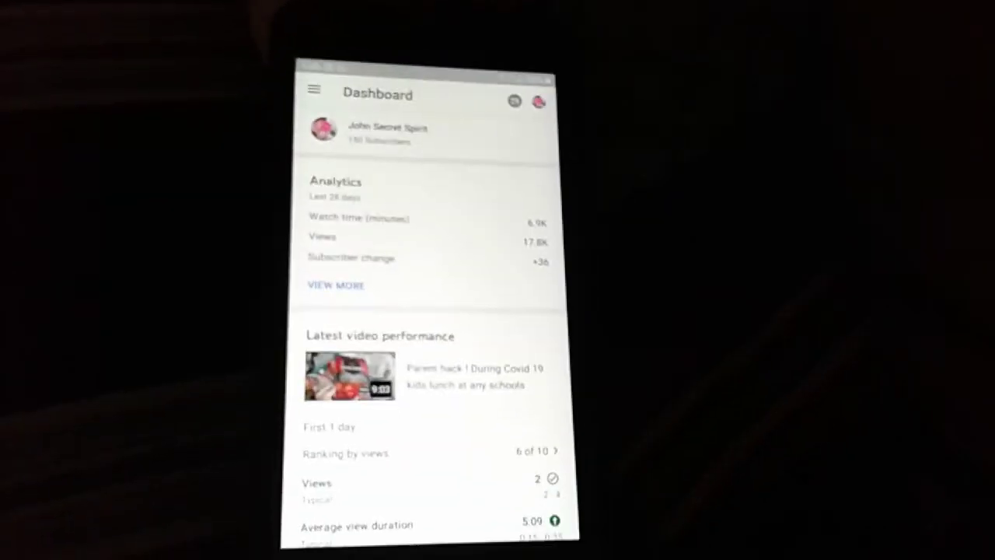